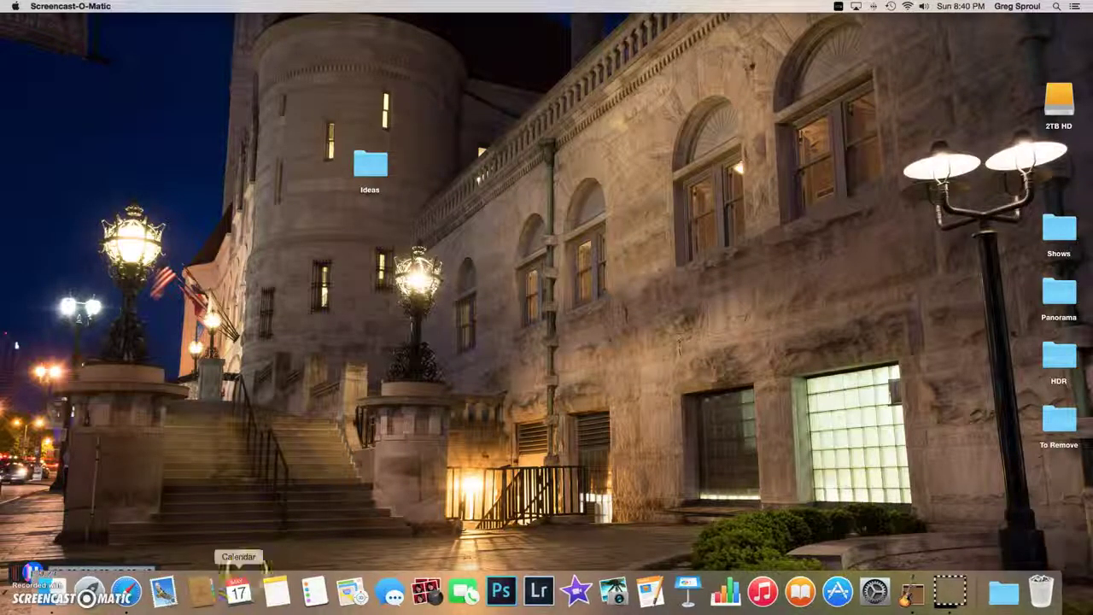
# Step: Launch Safari from the Dock to show the GS Photography welcome page
pyautogui.click(146, 539)
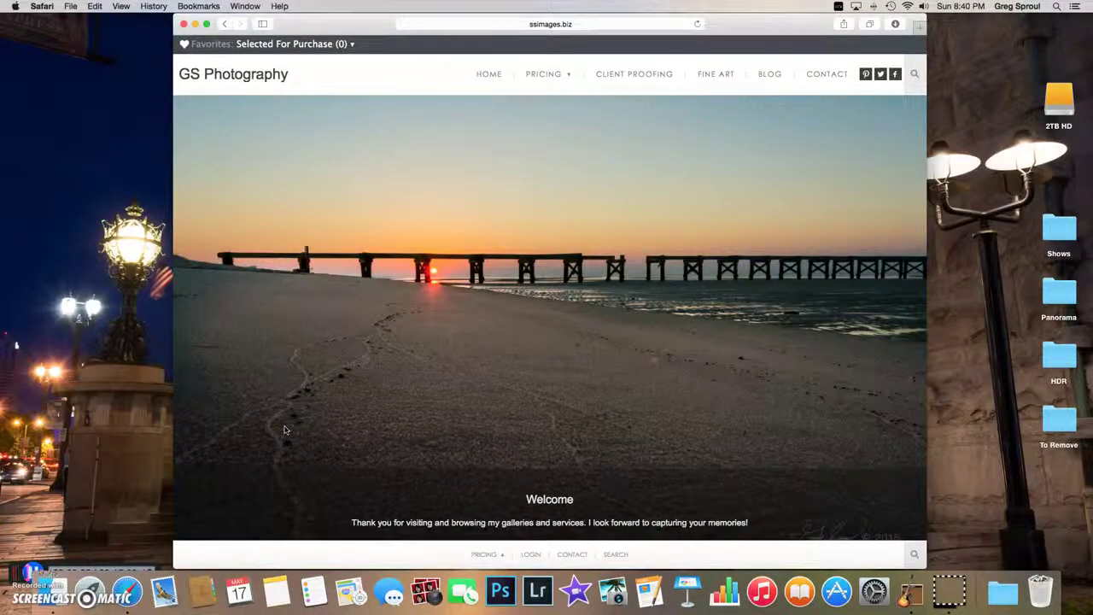
# Step: Enter Client Proofing, open the South Park Prom 2015 gallery, and browse its photos
pyautogui.click(270, 306)
pyautogui.click(472, 170)
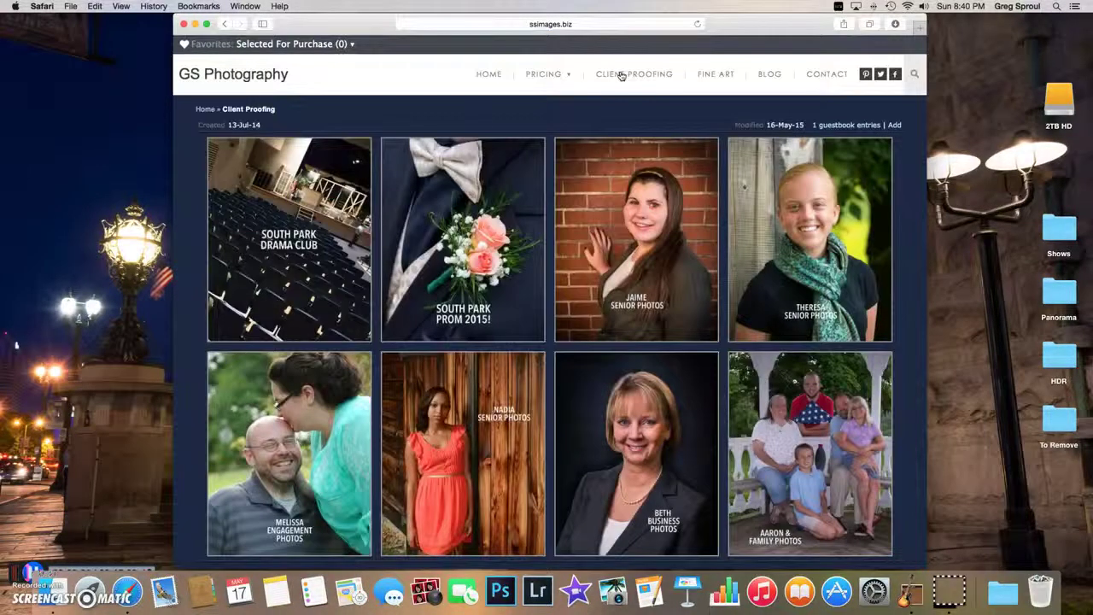
pyautogui.click(556, 157)
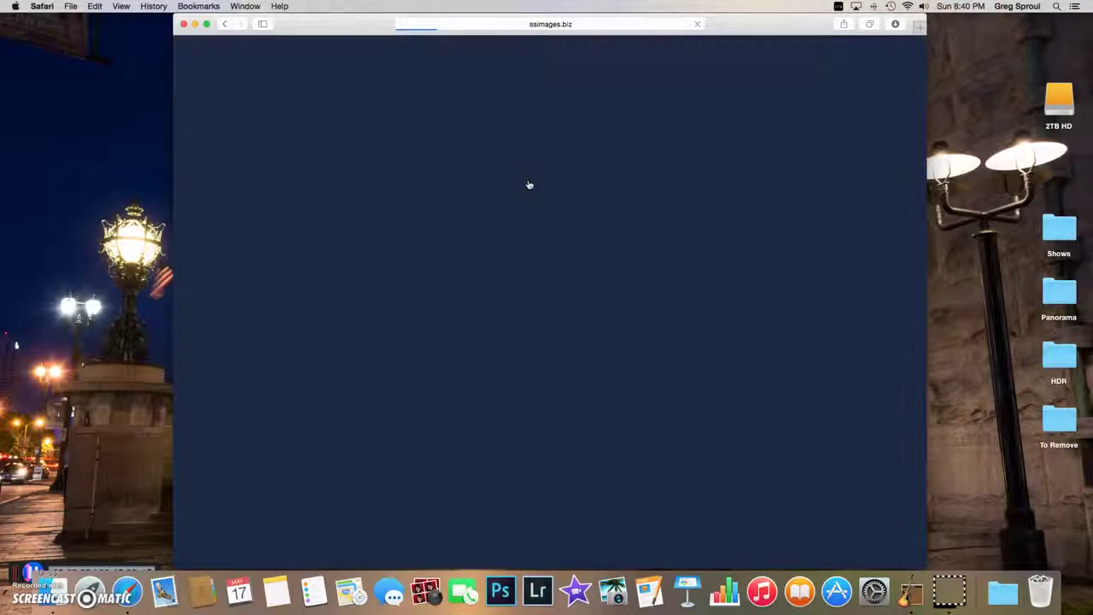
pyautogui.scroll(-10, 529, 184)
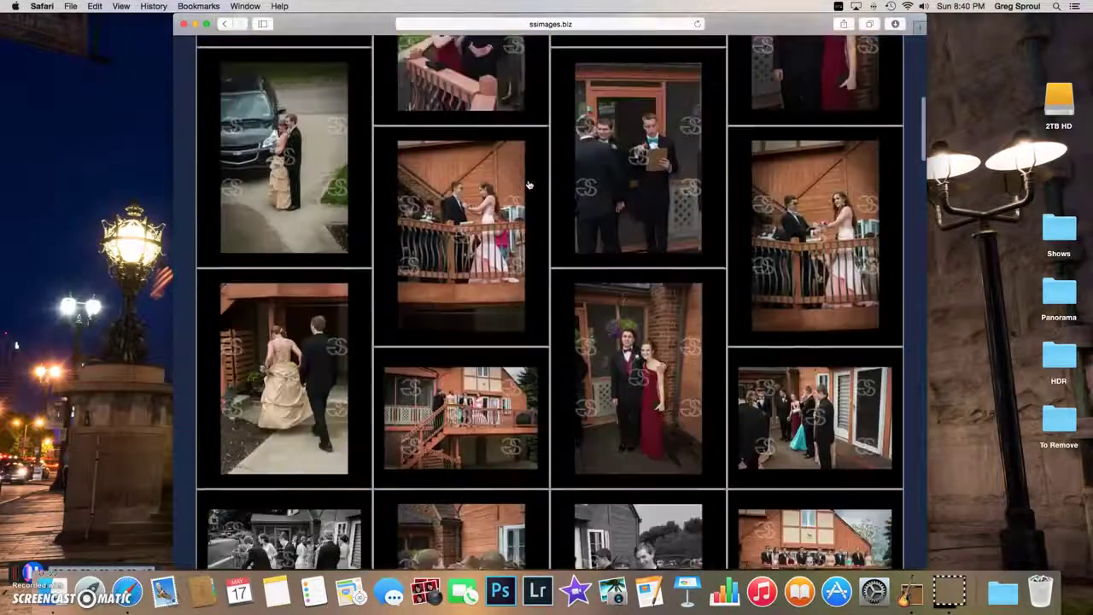
pyautogui.scroll(-5, 529, 185)
pyautogui.scroll(-10, 529, 184)
pyautogui.scroll(-5, 528, 184)
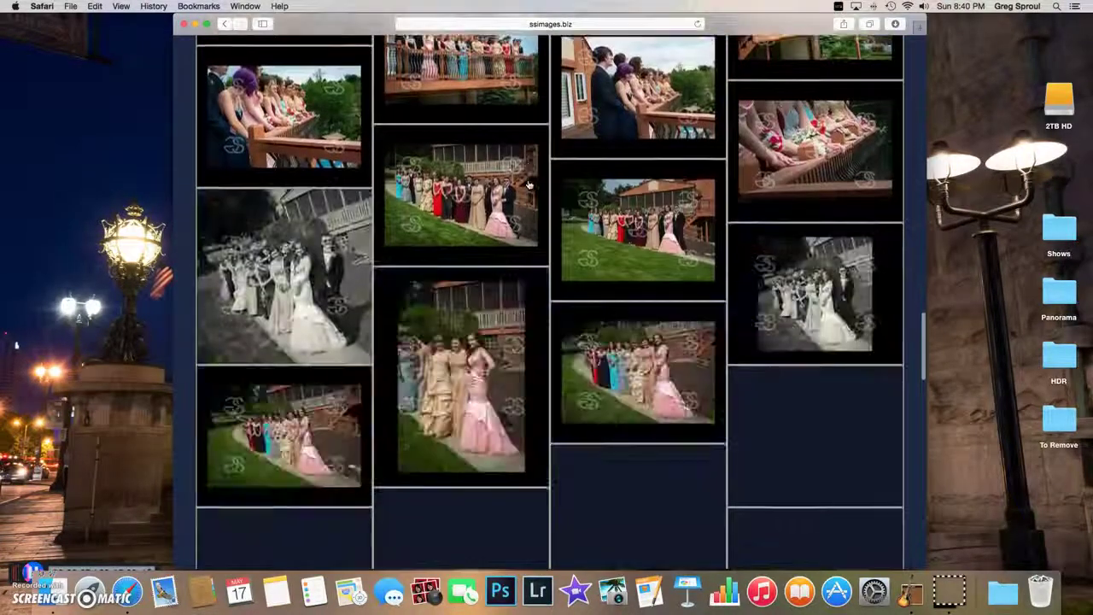
pyautogui.scroll(-10, 529, 185)
pyautogui.scroll(-10, 529, 185)
pyautogui.scroll(-5, 528, 184)
pyautogui.scroll(3, 528, 184)
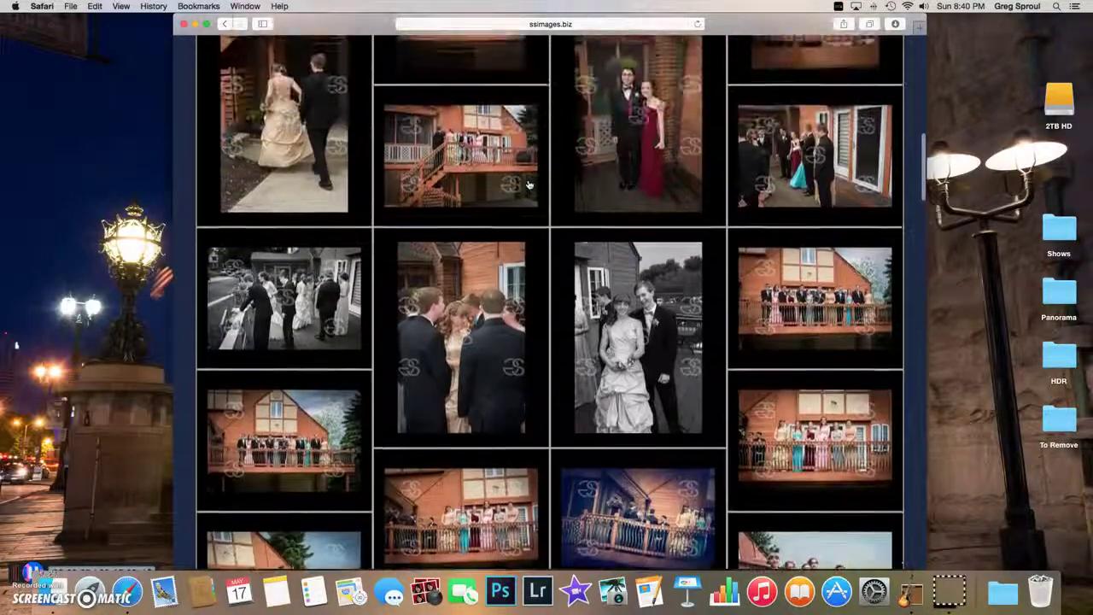
pyautogui.scroll(10, 529, 185)
pyautogui.scroll(5, 529, 185)
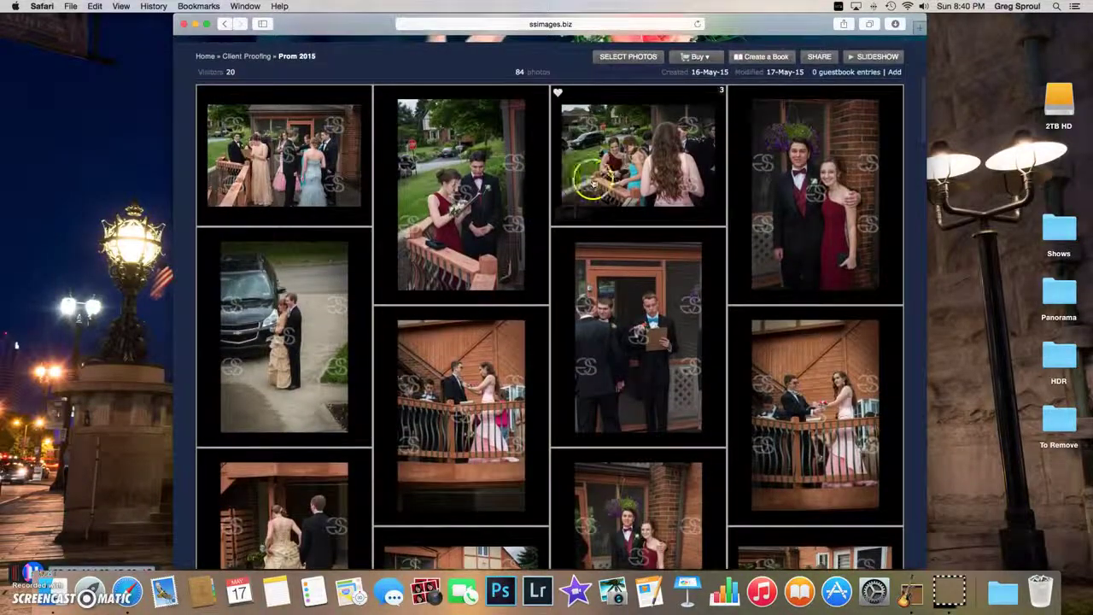
pyautogui.moveTo(839, 205)
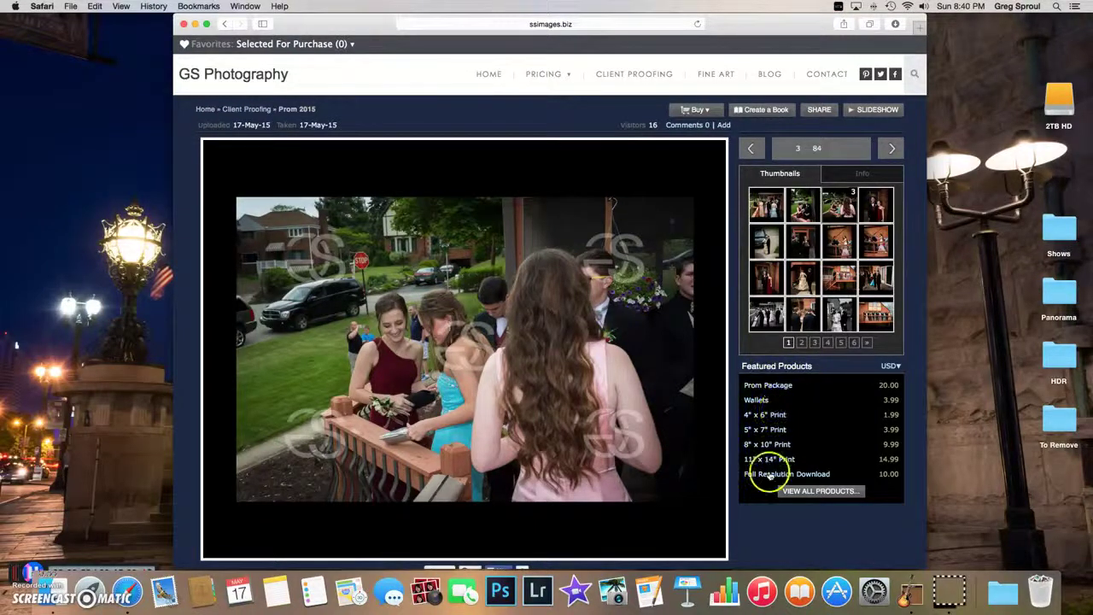
# Step: Choose the $20.00 six-photo Prom Package from Featured Products
pyautogui.click(769, 386)
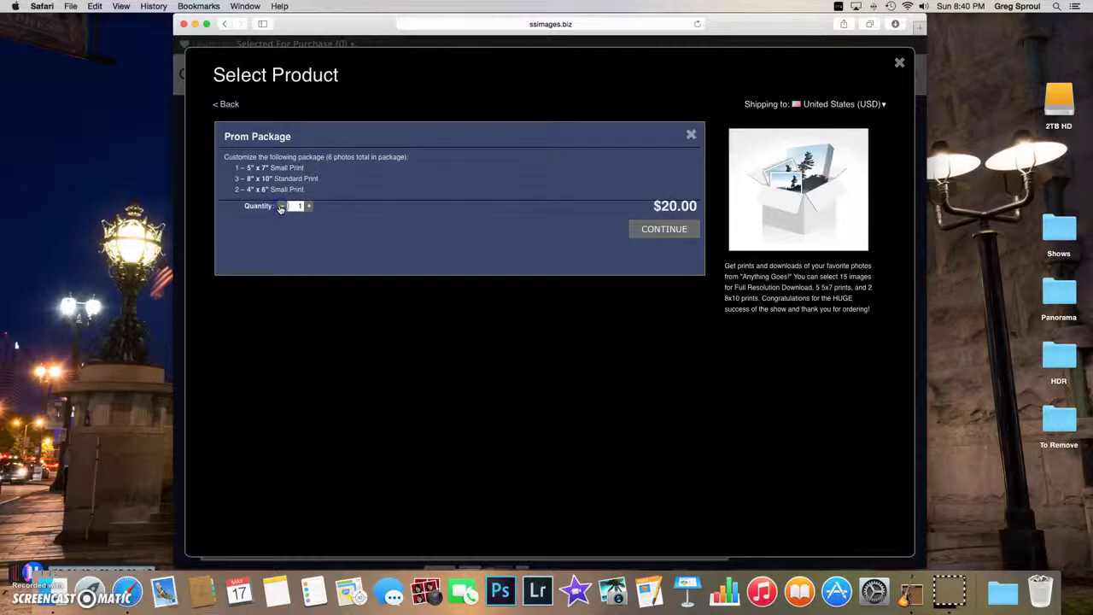
# Step: Continue to the package editor and list all gallery photos under the All tab
pyautogui.click(647, 234)
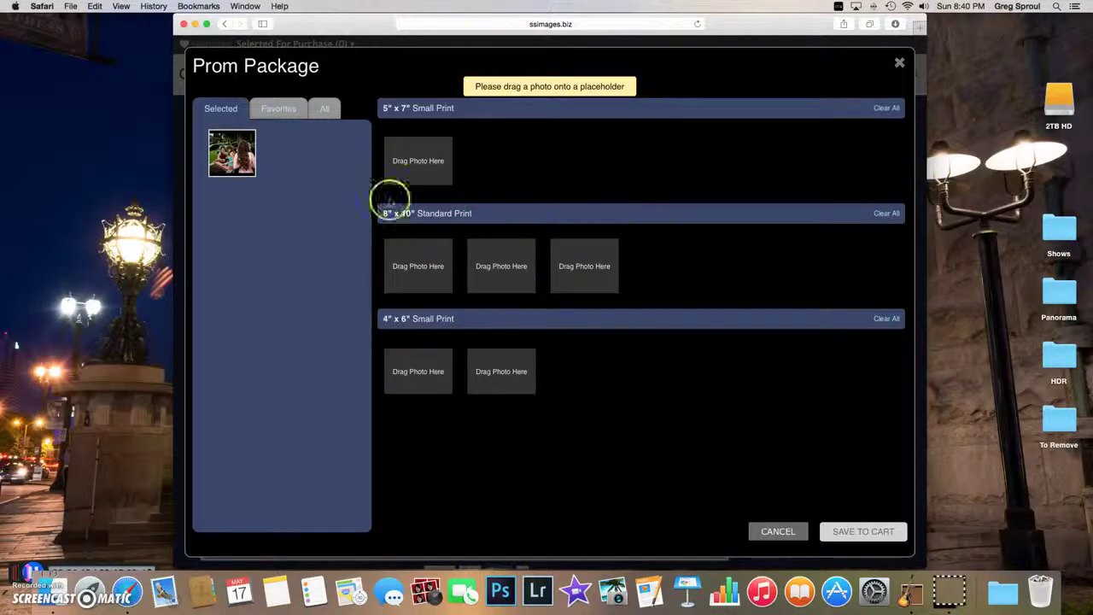
pyautogui.moveTo(232, 152)
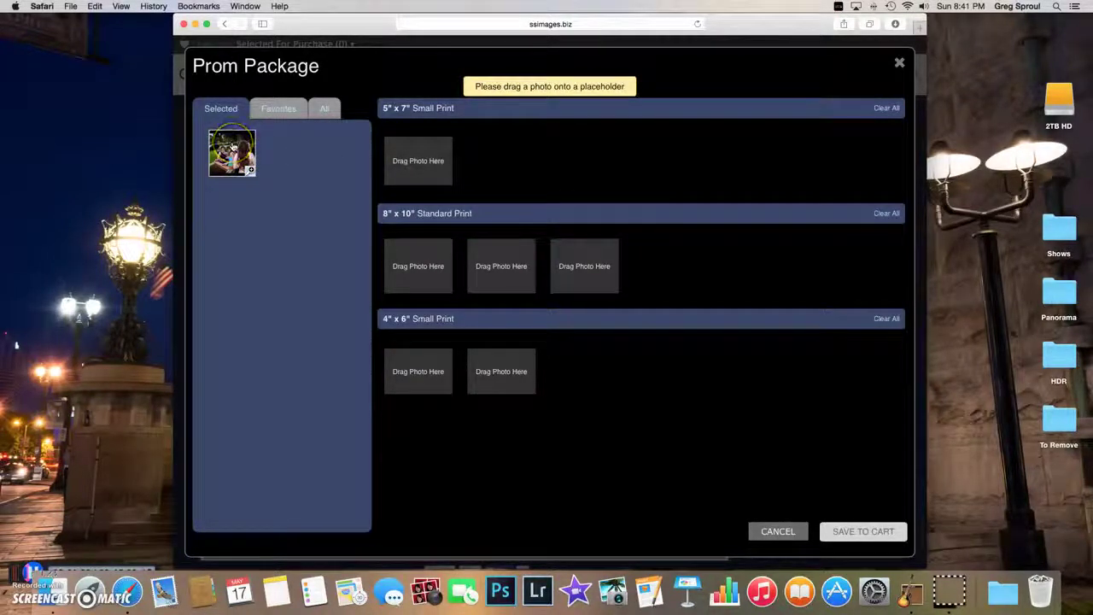
pyautogui.click(275, 109)
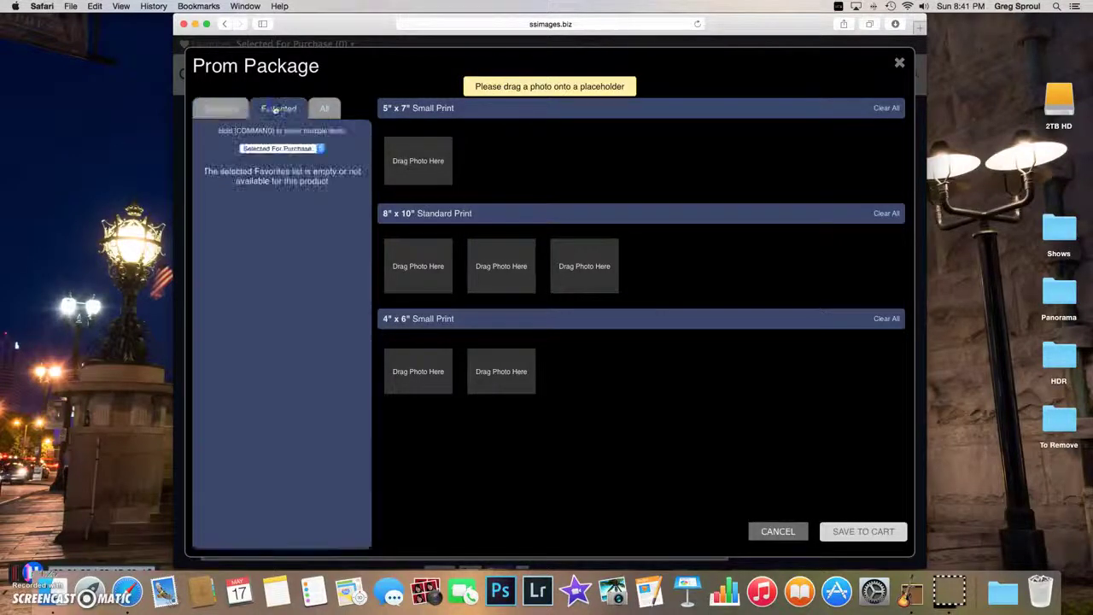
pyautogui.click(325, 109)
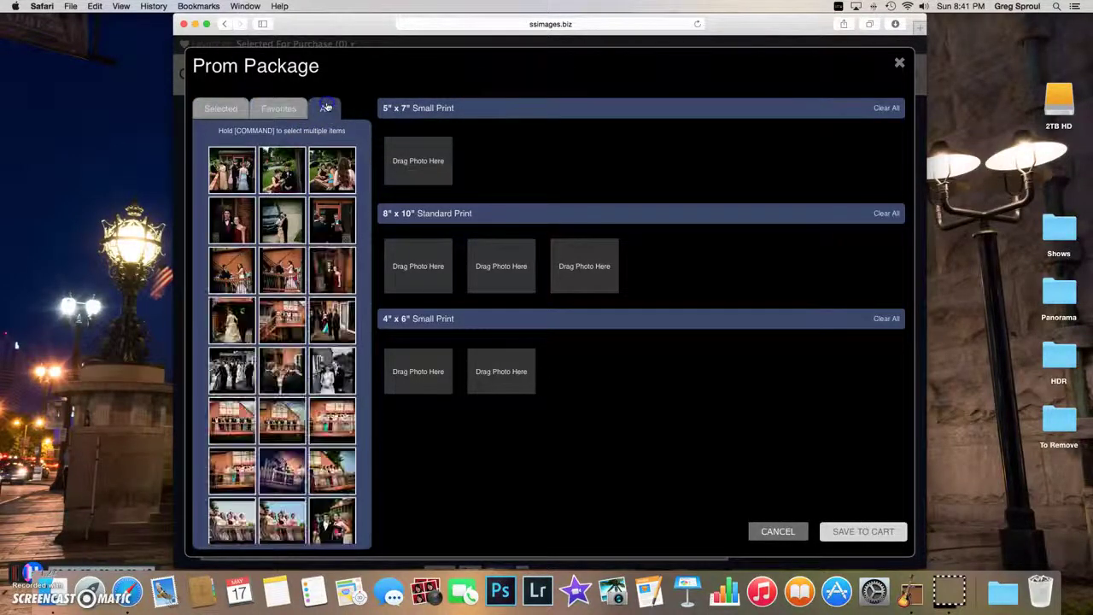
pyautogui.scroll(-5, 312, 219)
pyautogui.scroll(-5, 311, 220)
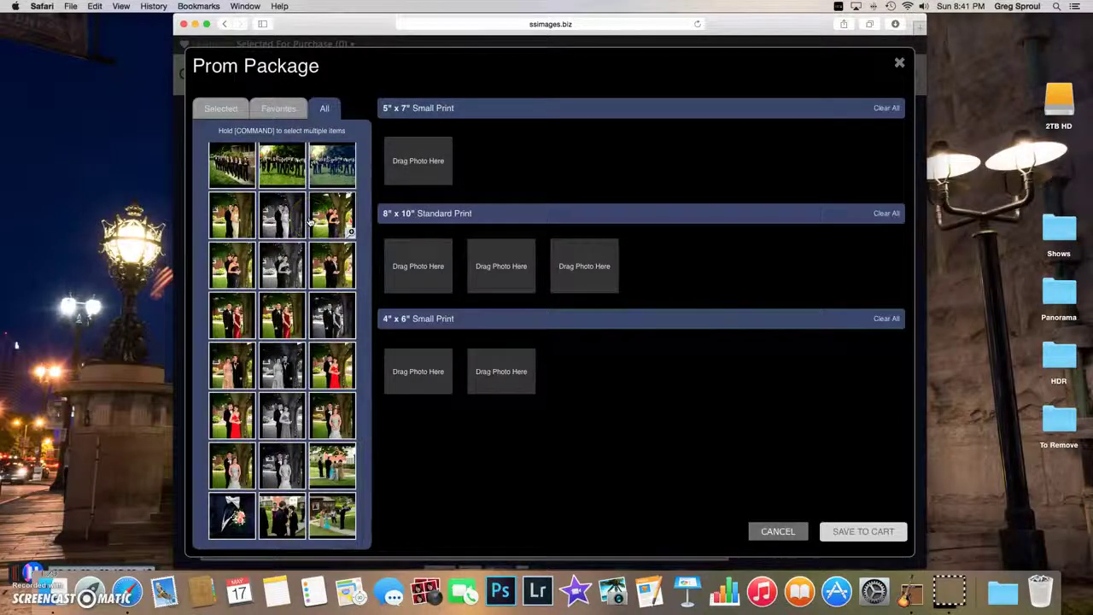
pyautogui.scroll(5, 311, 220)
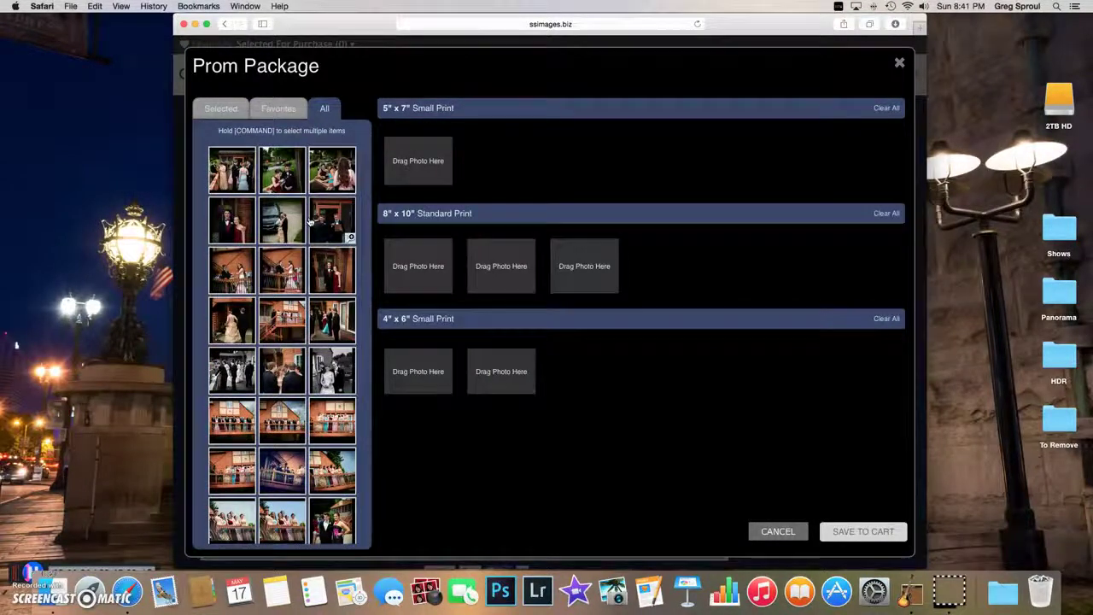
# Step: Place a couple photo in the 5x7 and balcony house, red-dress couple, lawn group photos in the 8x10s
pyautogui.moveTo(311, 220)
pyautogui.mouseDown()
pyautogui.moveTo(486, 293)
pyautogui.moveTo(275, 228)
pyautogui.moveTo(418, 161)
pyautogui.mouseUp()
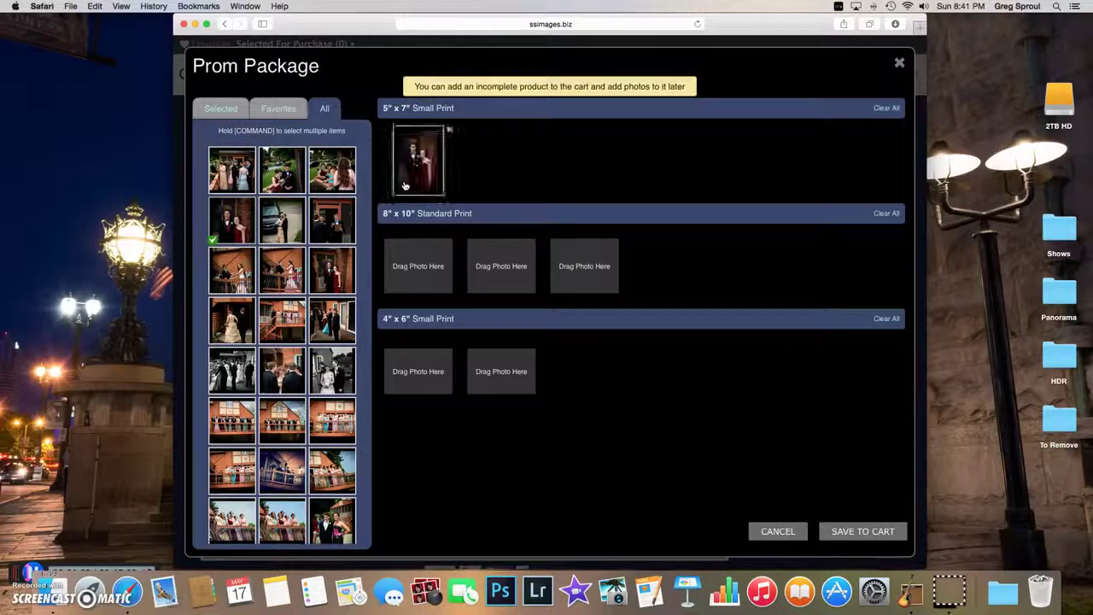
pyautogui.moveTo(285, 419); pyautogui.dragTo(418, 271)
pyautogui.scroll(-10, 282, 376)
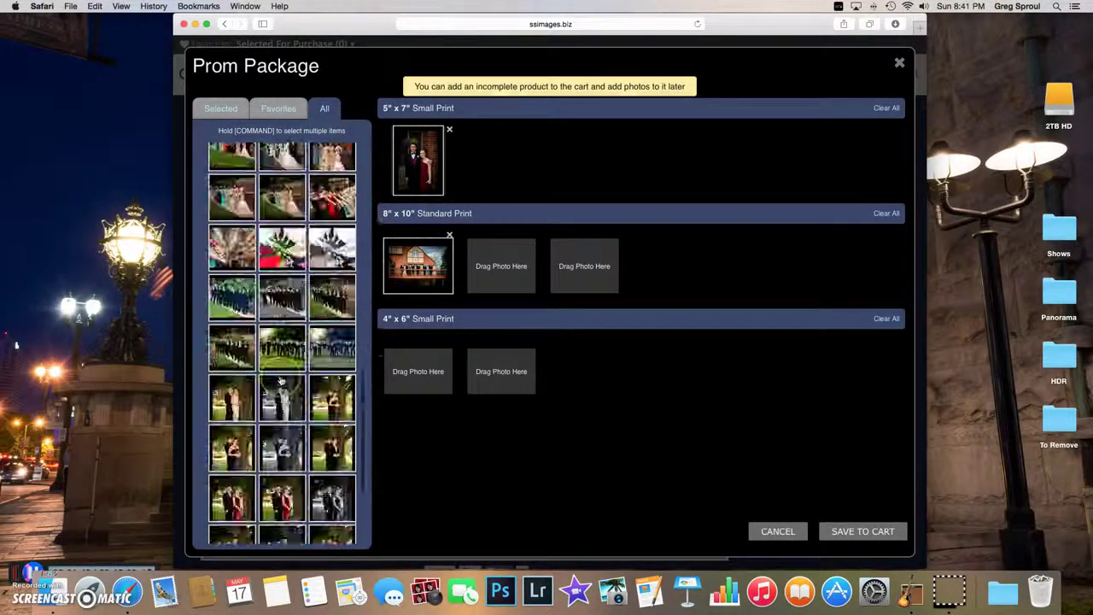
pyautogui.moveTo(237, 409)
pyautogui.mouseDown()
pyautogui.moveTo(400, 341)
pyautogui.moveTo(500, 272)
pyautogui.mouseUp()
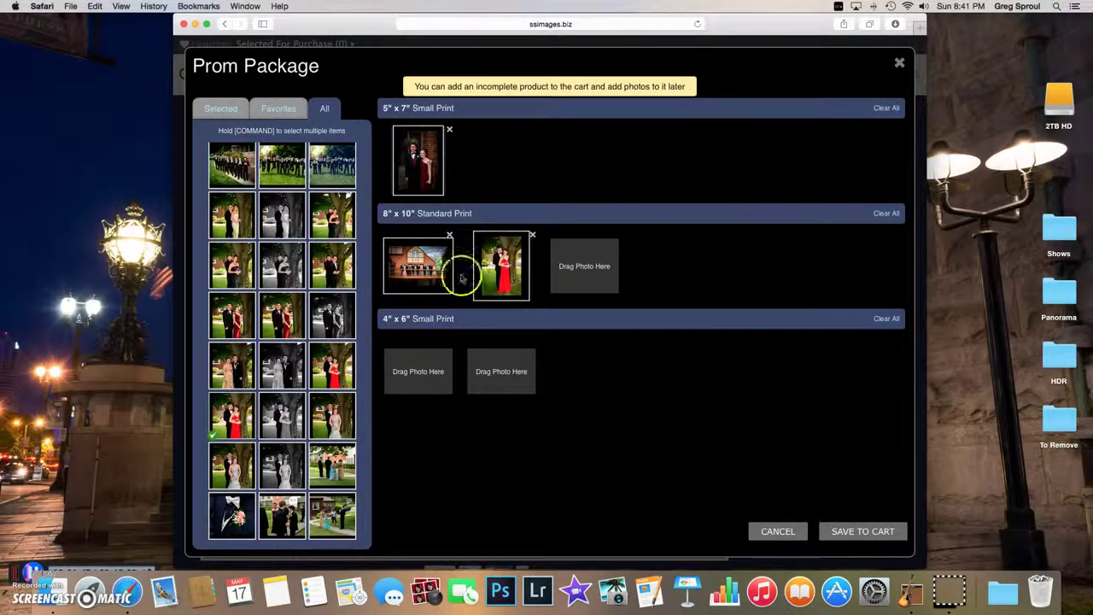
pyautogui.moveTo(301, 171); pyautogui.dragTo(589, 263)
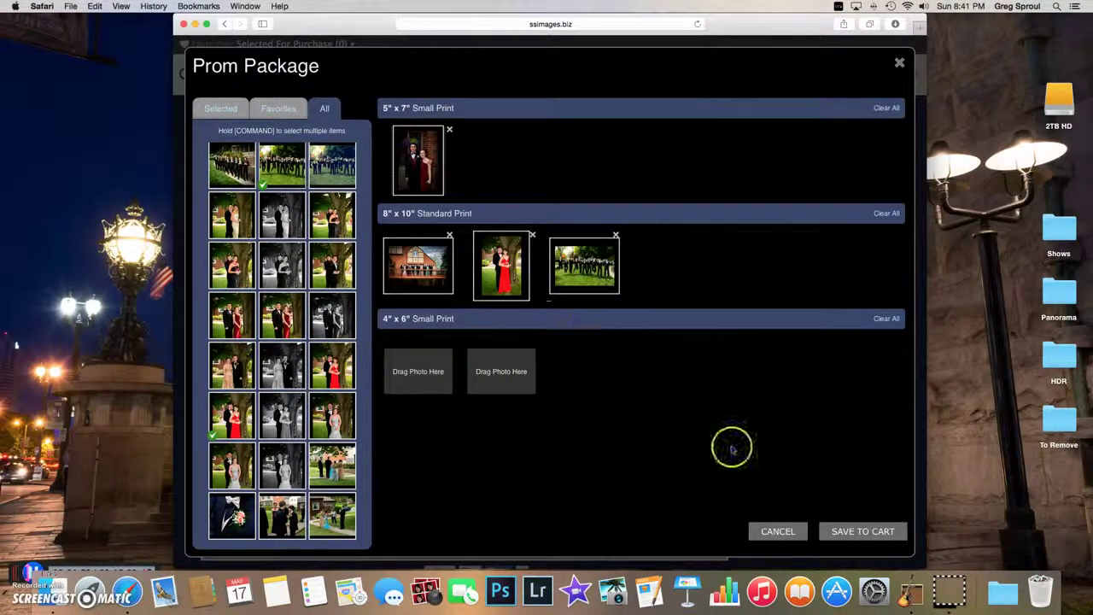
# Step: Add the unfinished Prom Package to the cart and scroll down to the balcony group photo
pyautogui.click(841, 531)
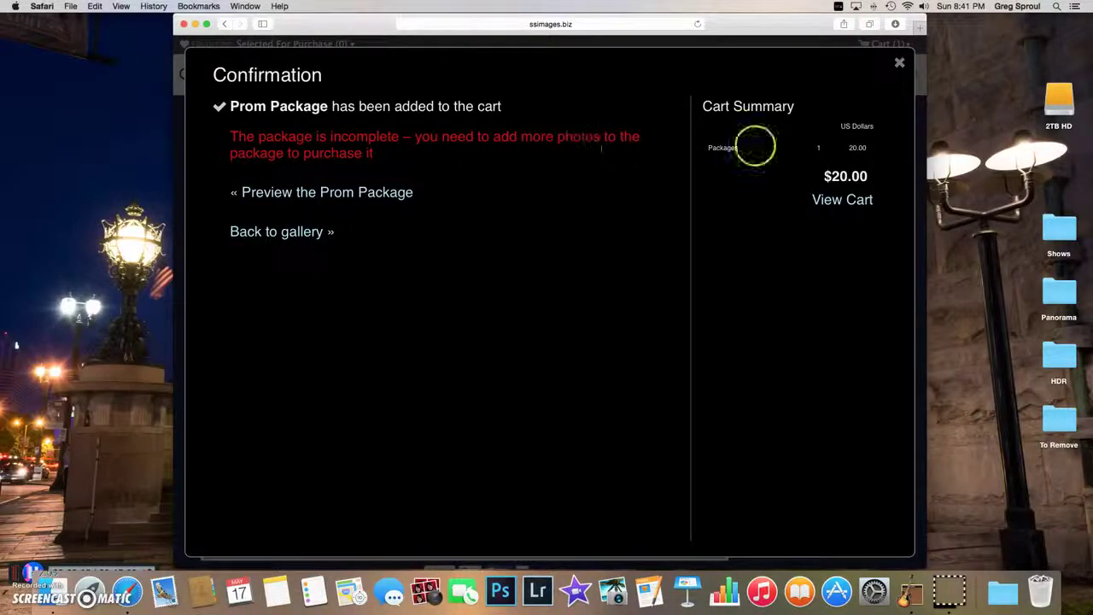
pyautogui.click(901, 67)
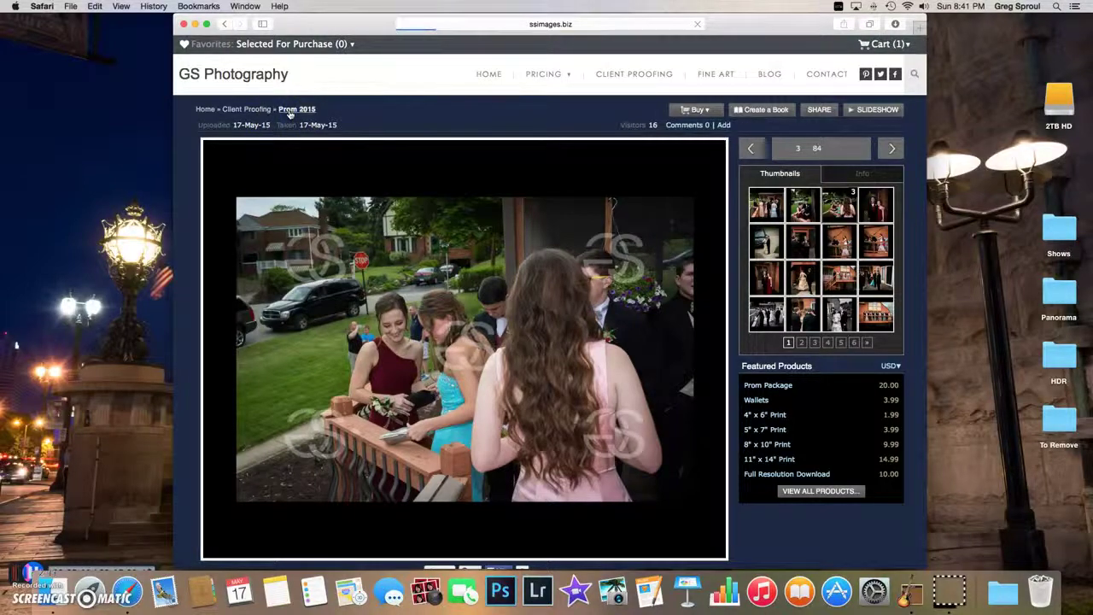
pyautogui.scroll(-5, 471, 276)
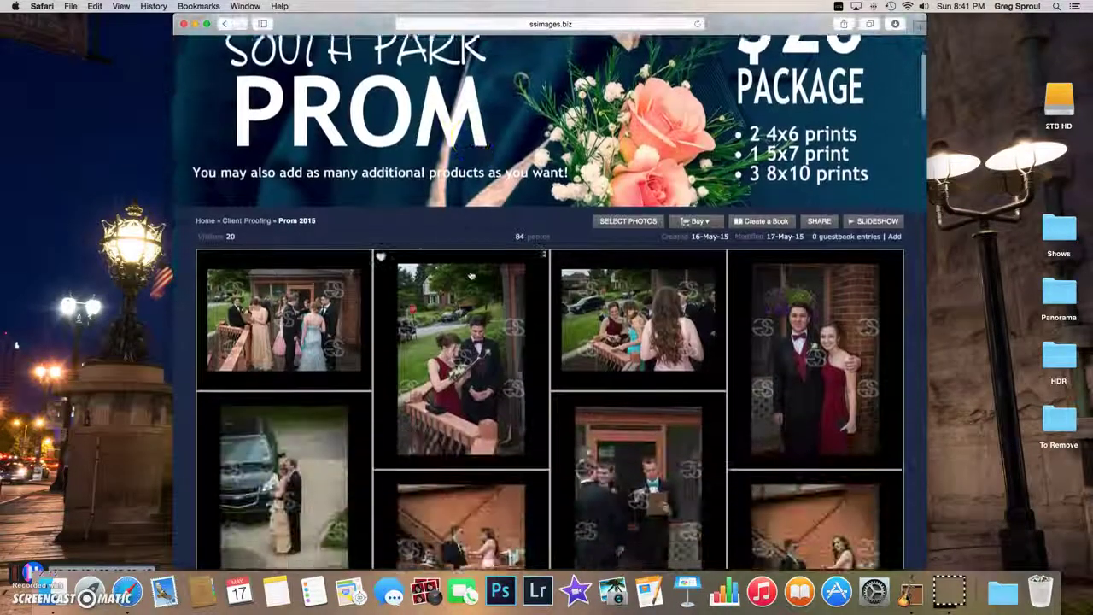
pyautogui.scroll(-2, 472, 276)
pyautogui.scroll(-4, 471, 276)
pyautogui.scroll(-2, 472, 276)
pyautogui.scroll(-3, 471, 275)
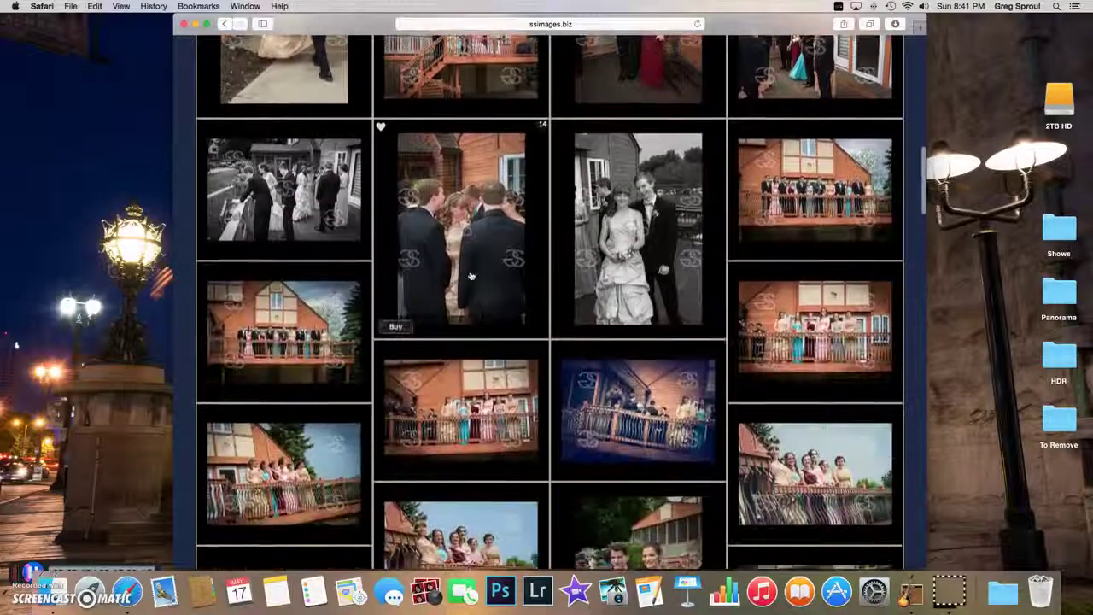
pyautogui.scroll(-3, 470, 276)
pyautogui.scroll(-2, 471, 276)
pyautogui.scroll(-2, 470, 276)
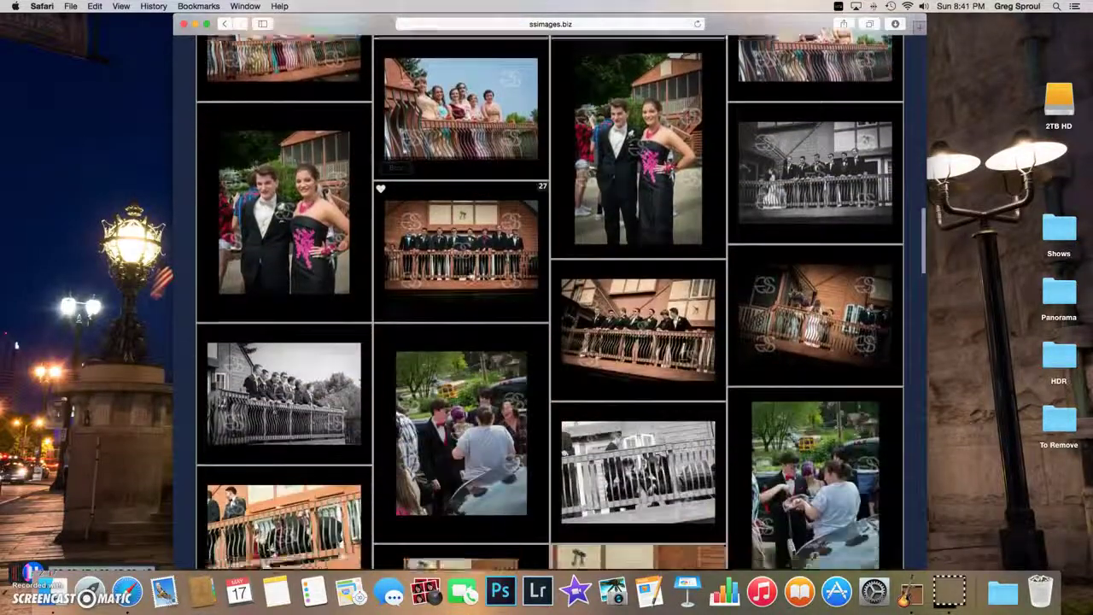
pyautogui.scroll(-1, 470, 276)
pyautogui.scroll(-3, 470, 276)
pyautogui.scroll(-2, 471, 276)
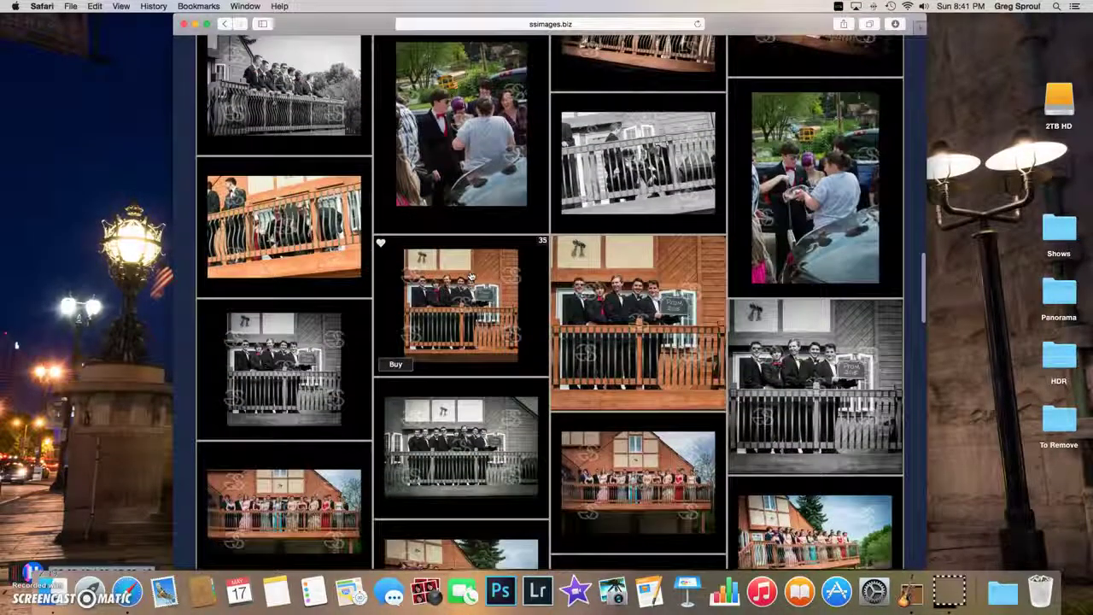
pyautogui.scroll(-2, 471, 276)
pyautogui.scroll(-3, 470, 276)
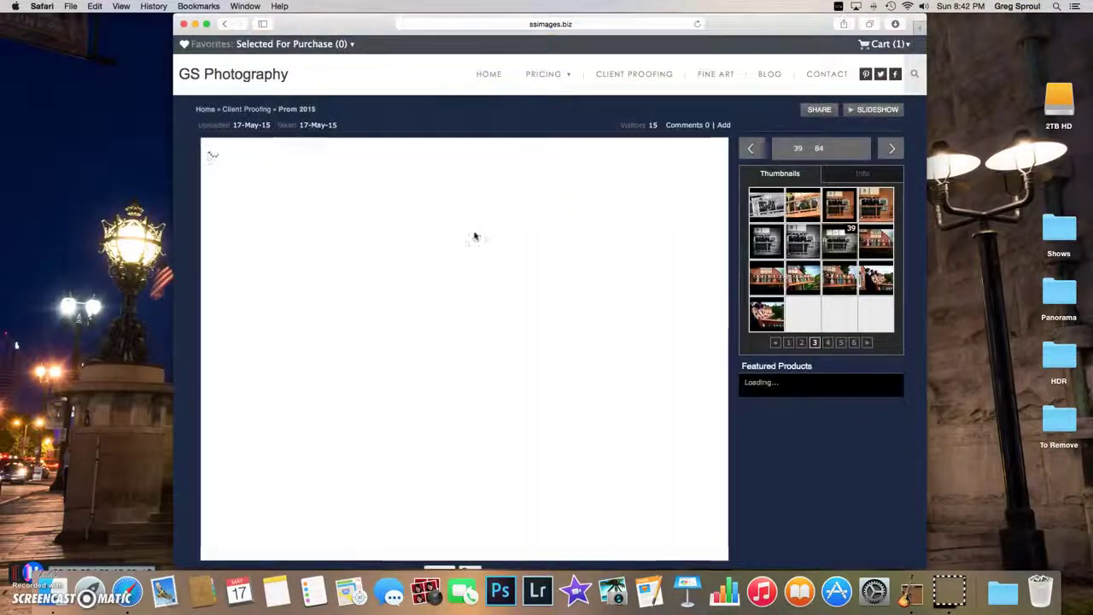
pyautogui.moveTo(465, 349)
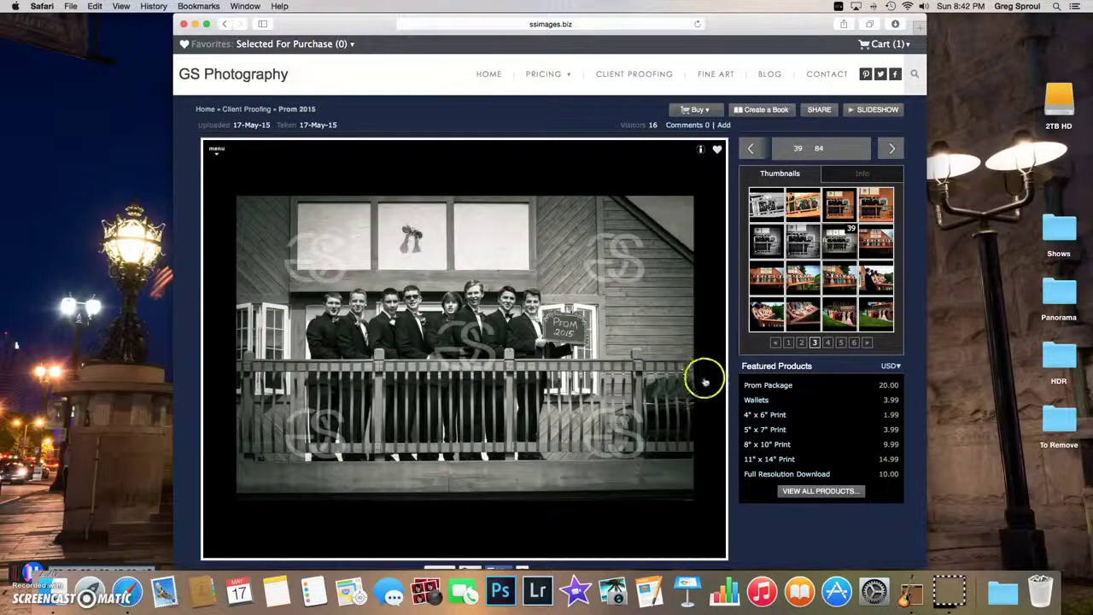
# Step: Add the balcony group photo and the boutonniere close-up to the two 4x6 slots
pyautogui.click(699, 111)
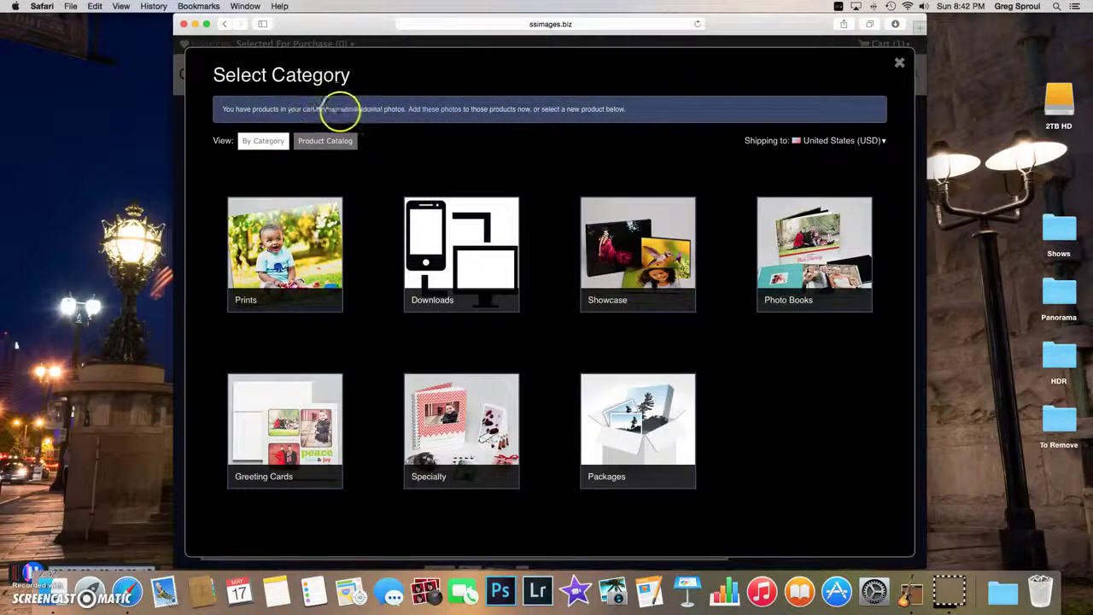
pyautogui.click(429, 110)
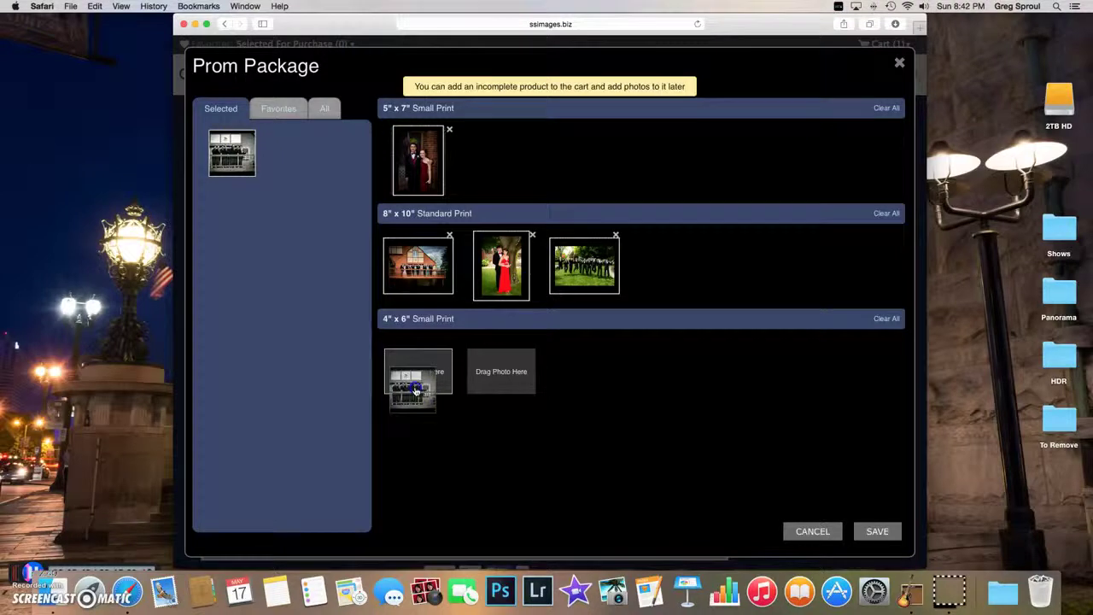
pyautogui.moveTo(236, 152); pyautogui.dragTo(418, 372)
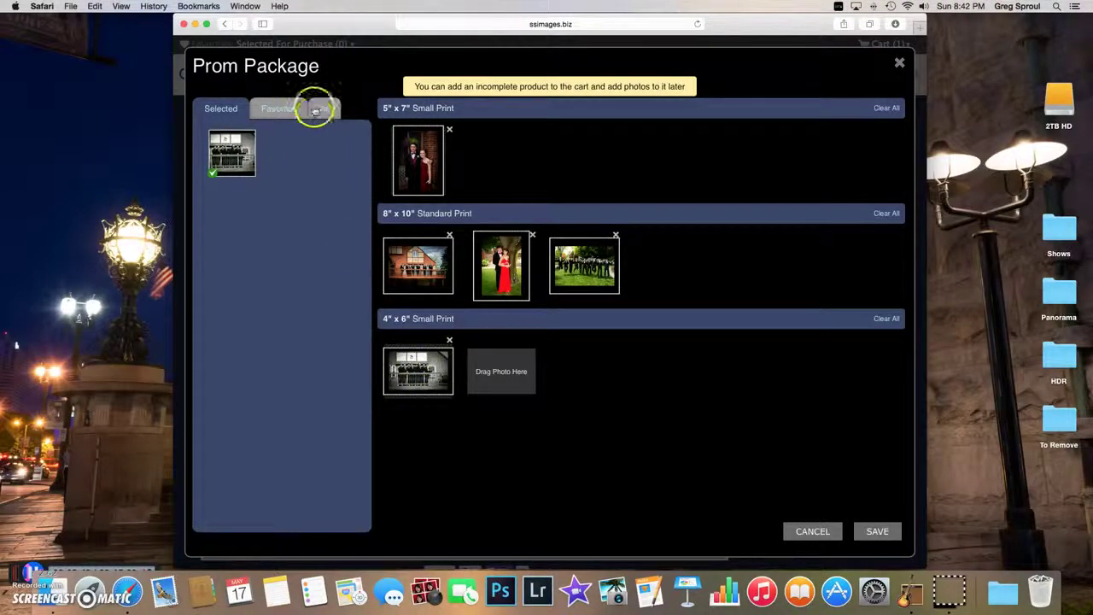
pyautogui.click(318, 110)
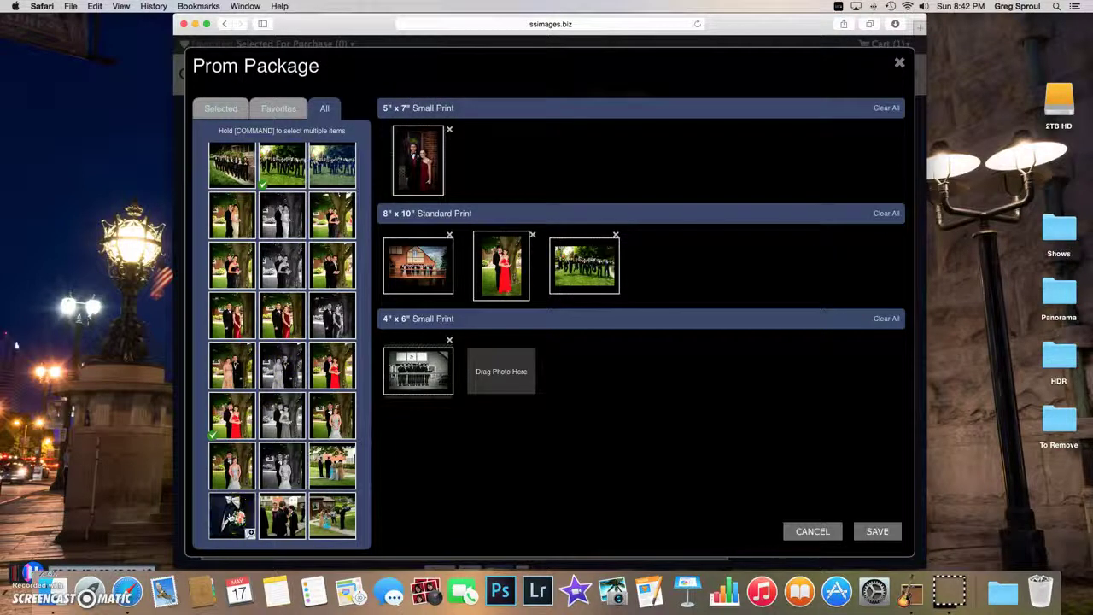
pyautogui.moveTo(239, 513)
pyautogui.mouseDown()
pyautogui.moveTo(415, 438)
pyautogui.moveTo(501, 372)
pyautogui.mouseUp()
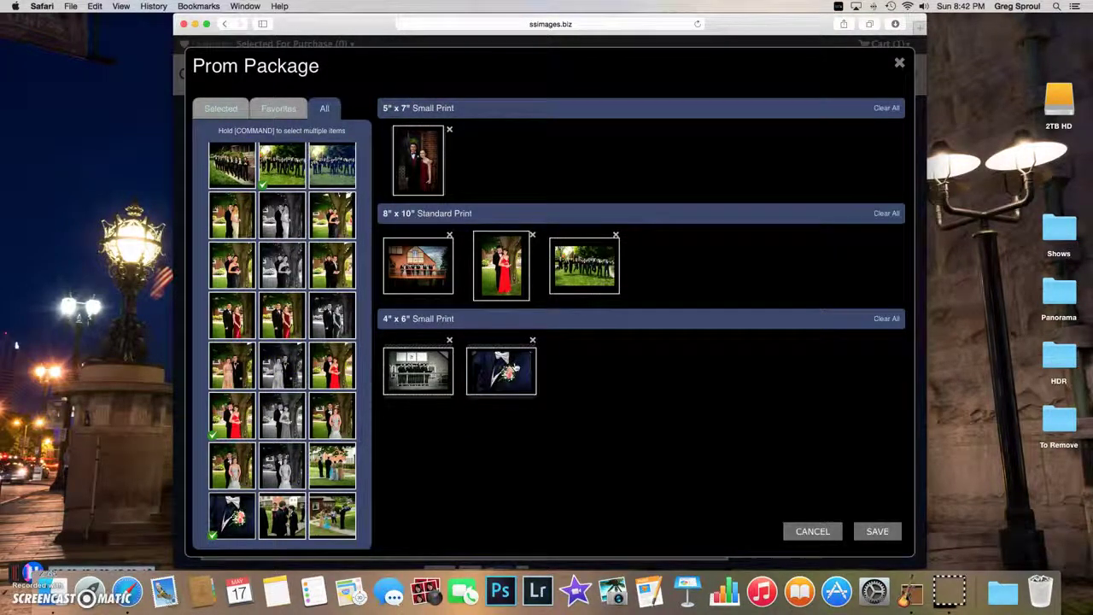
# Step: Save the package, then manually adjust the balcony house 8x10 crop from the cart
pyautogui.click(878, 531)
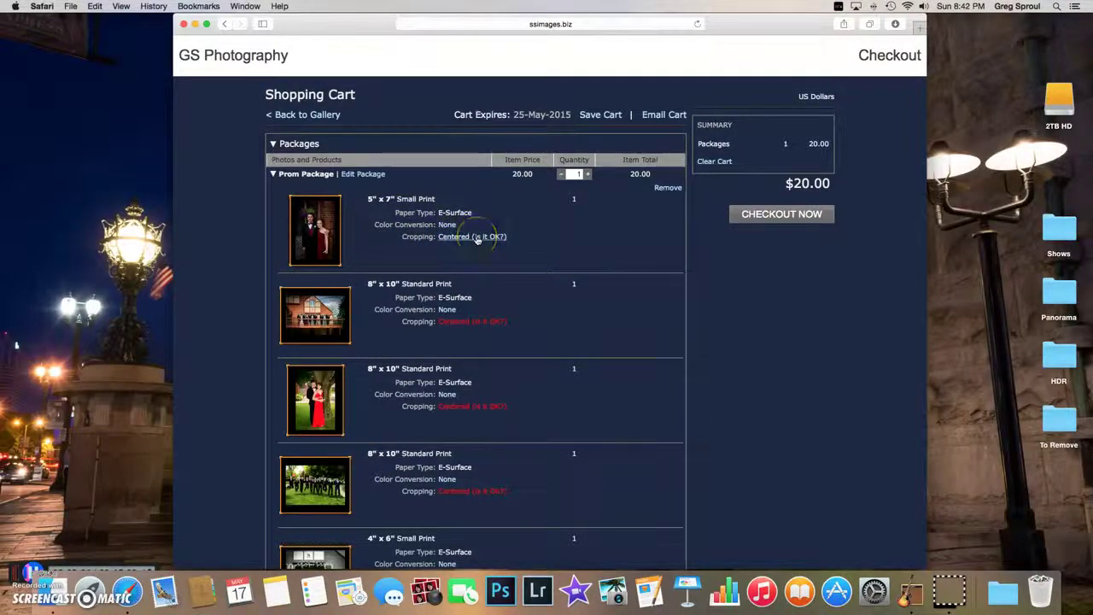
pyautogui.click(317, 258)
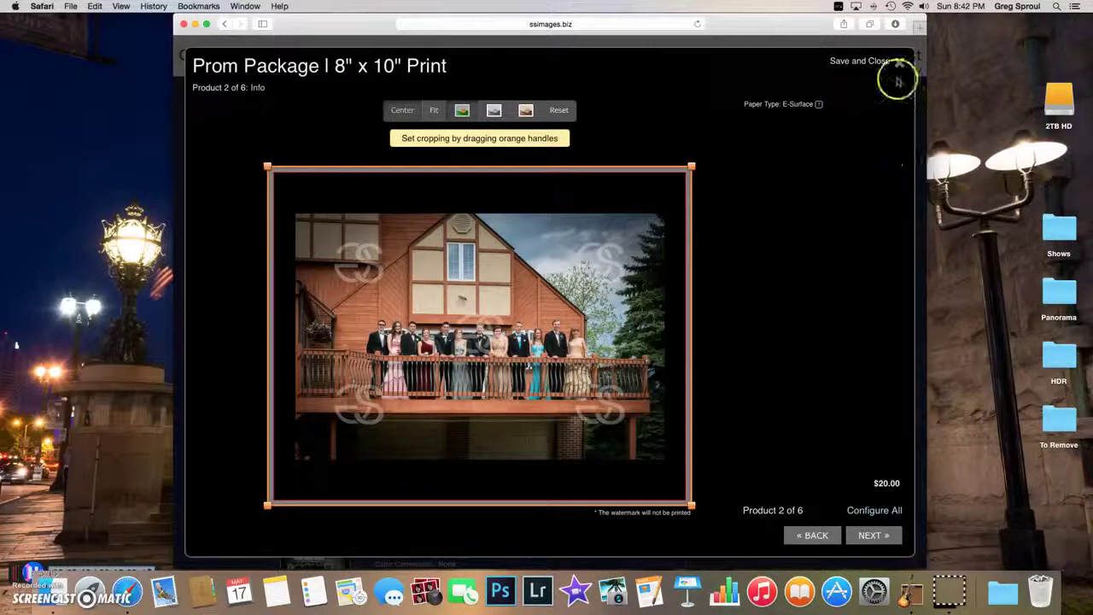
pyautogui.moveTo(675, 181); pyautogui.dragTo(720, 169)
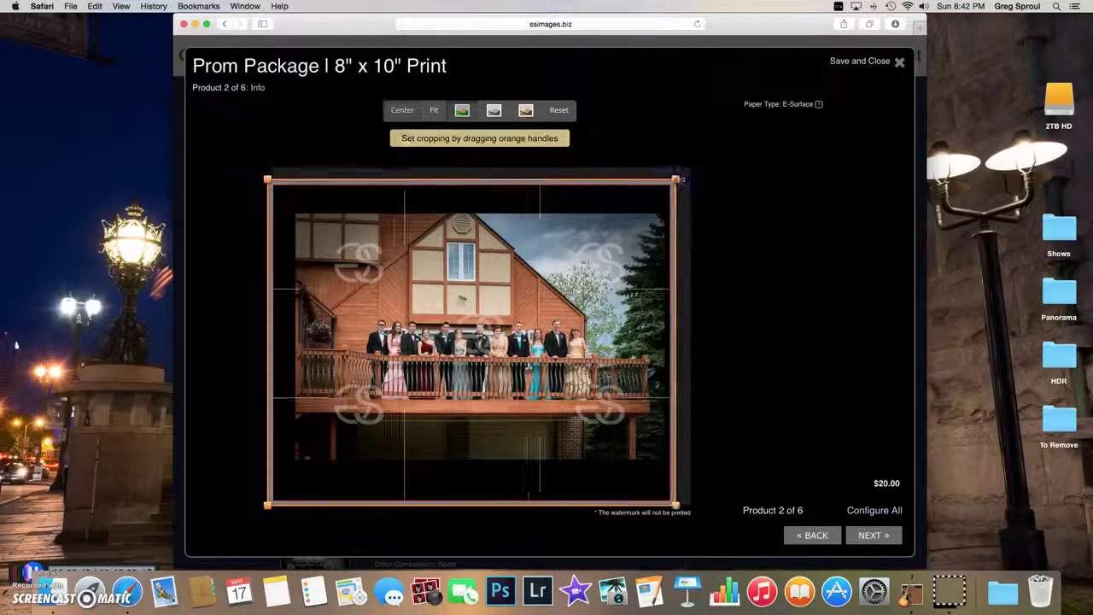
pyautogui.click(886, 76)
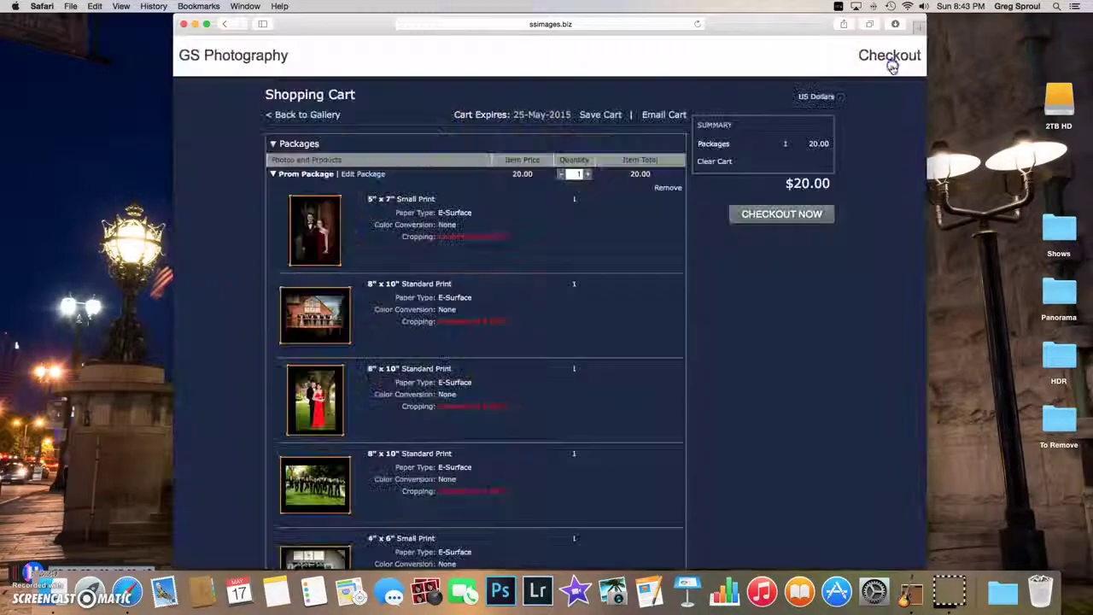
# Step: Proceed to the checkout login page, then return to the GS Photography home page
pyautogui.click(780, 215)
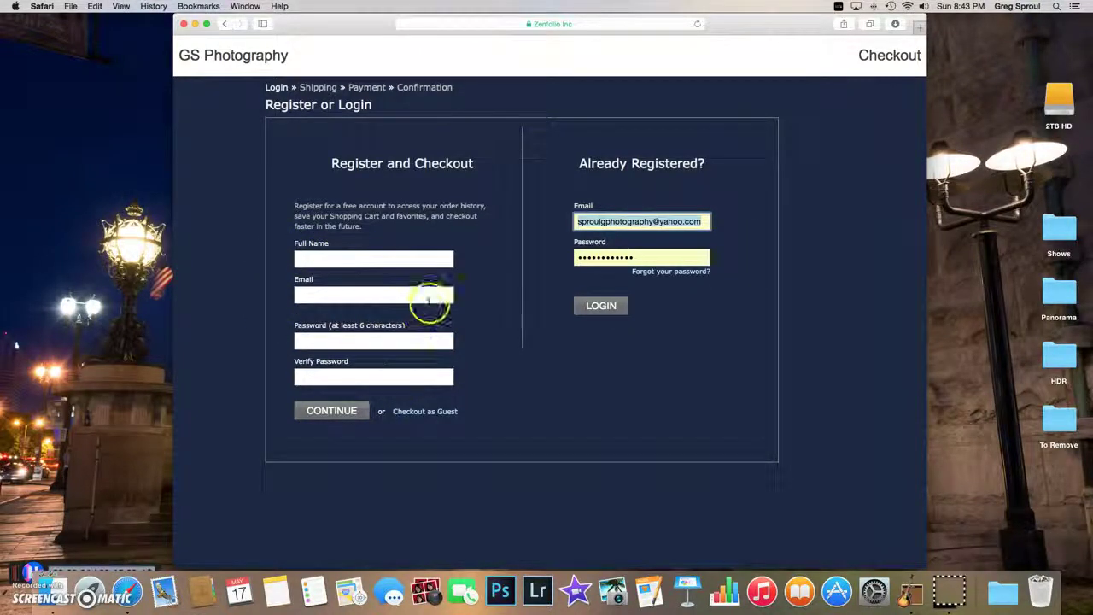
pyautogui.click(240, 53)
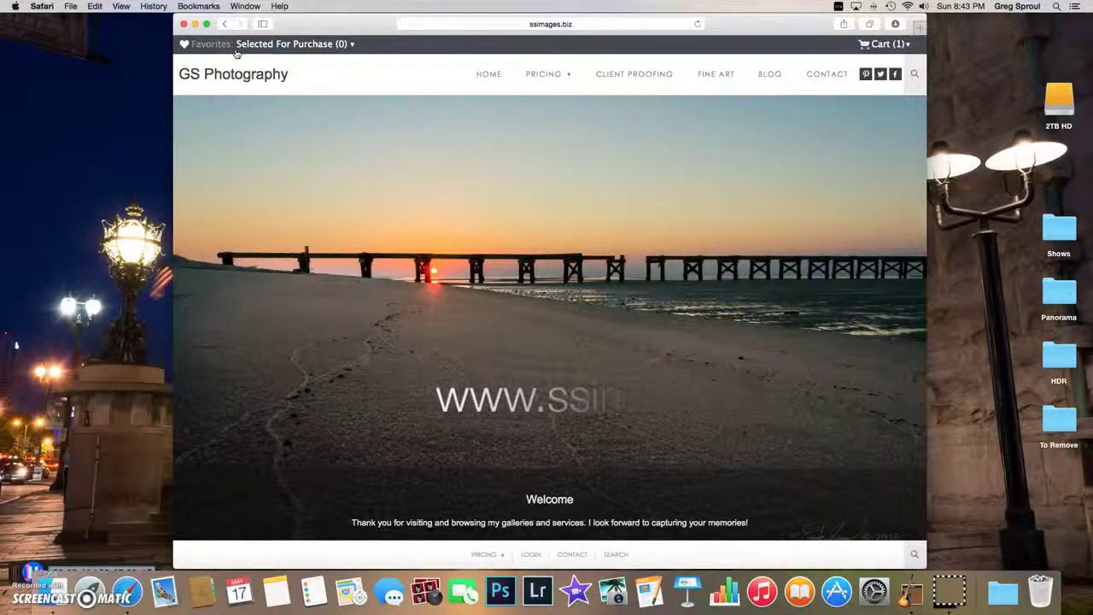
# Step: Check the Selected For Purchase dropdown, then go to the Contact Information page
pyautogui.click(244, 46)
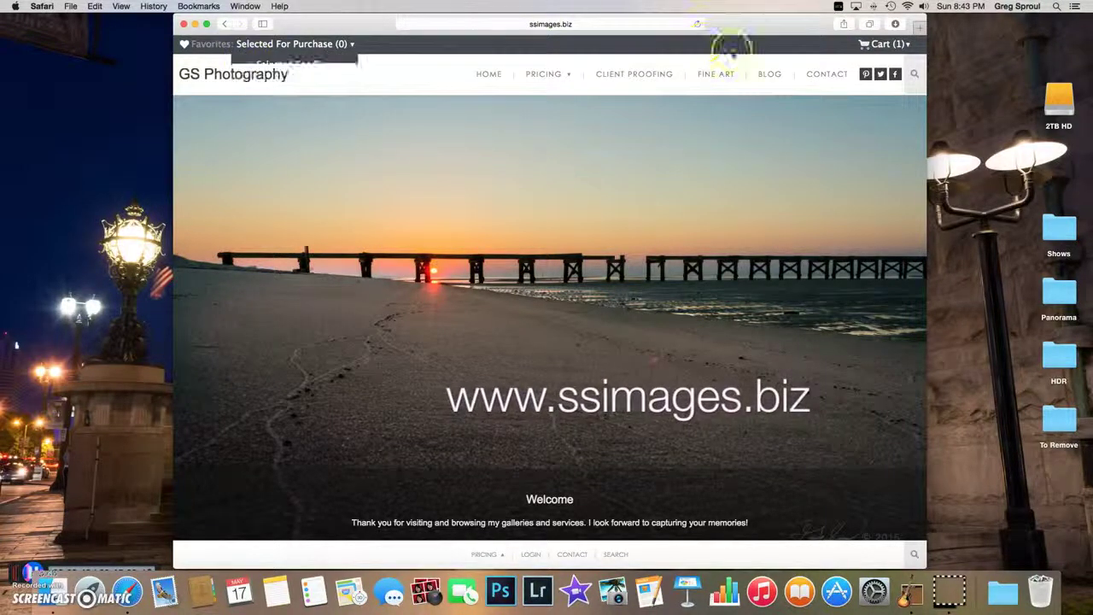
pyautogui.click(822, 76)
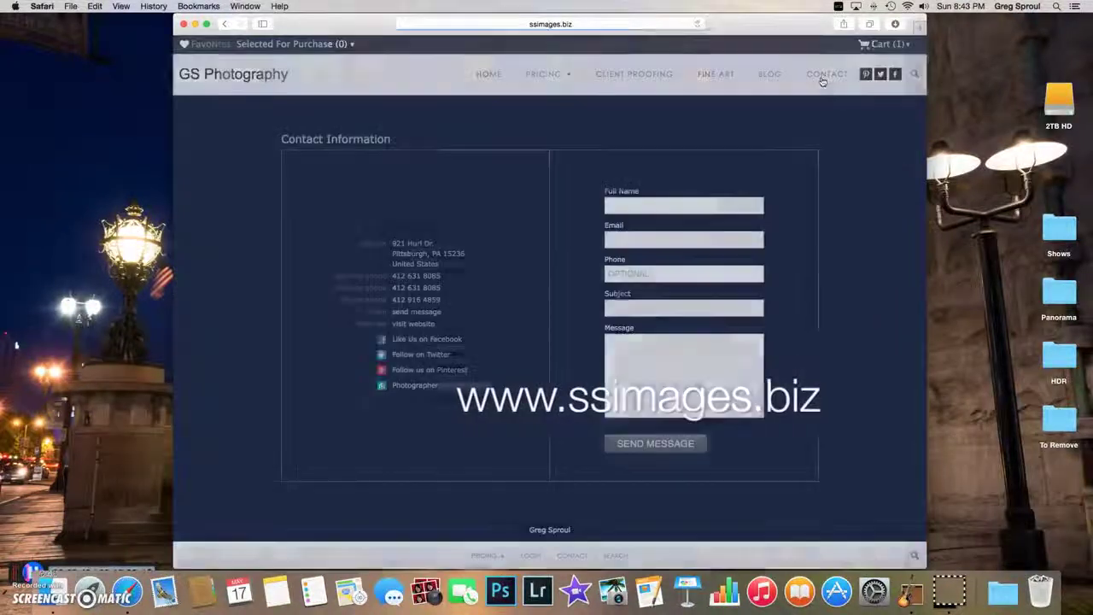